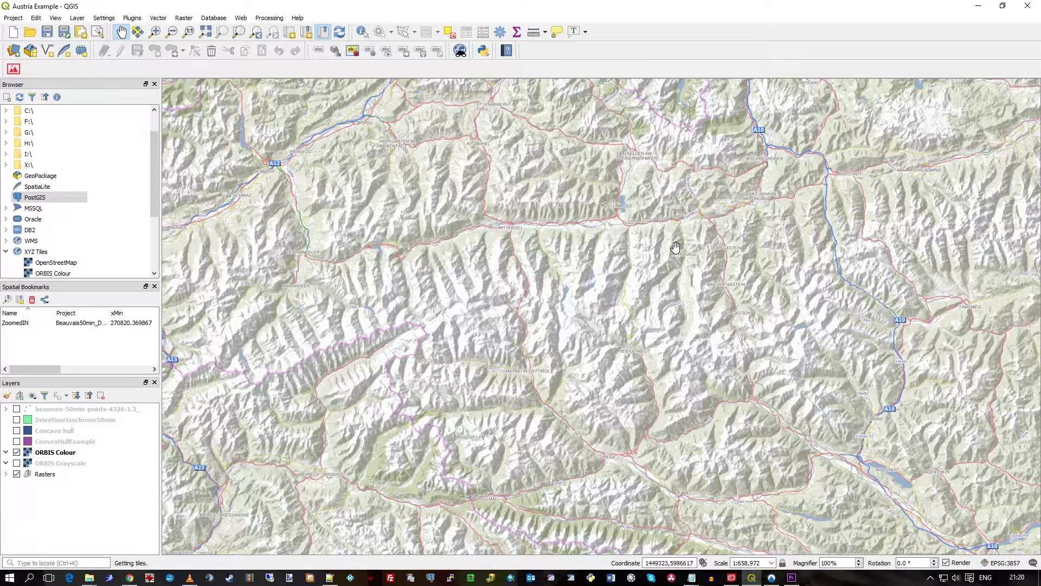
# Frame all of Austria on the ORBIS Colour map and expand the Rasters group.
pyautogui.moveTo(680, 305); pyautogui.dragTo(675, 317)
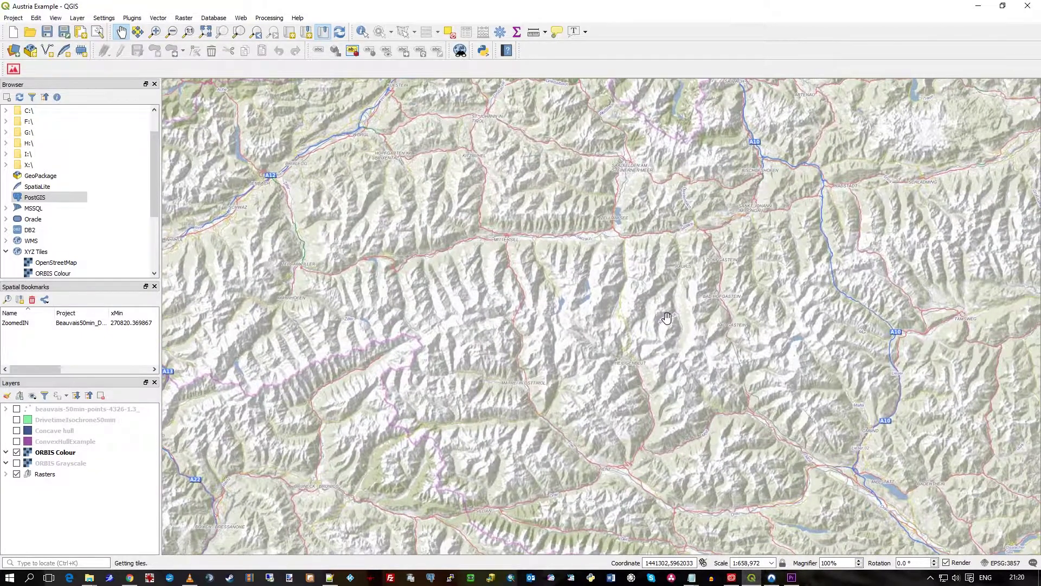
pyautogui.scroll(-2, 667, 317)
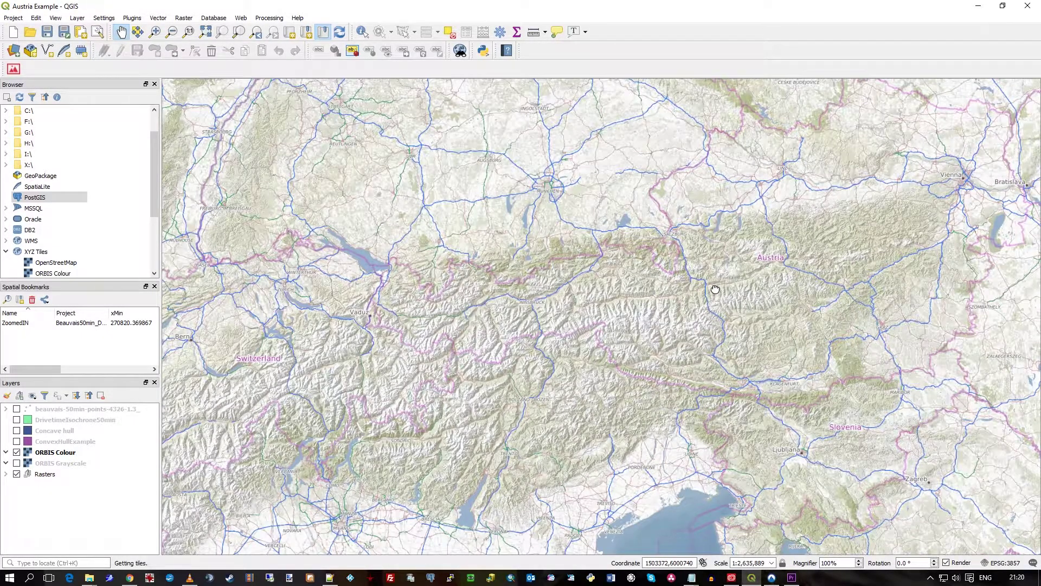
pyautogui.moveTo(716, 289); pyautogui.dragTo(682, 298)
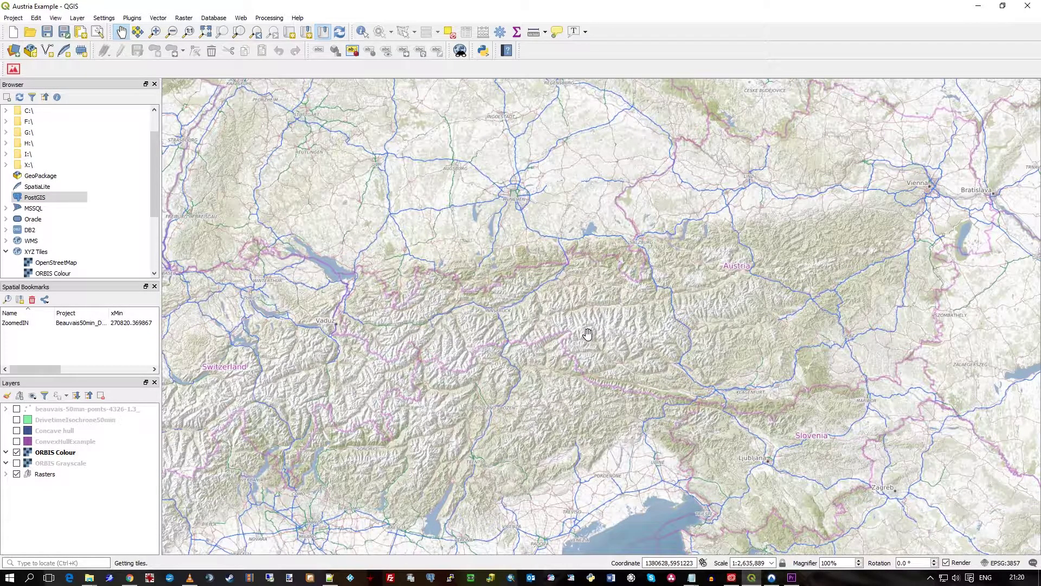
pyautogui.click(16, 474)
# Hide the ORBIS Colour basemap and zoom into the Alps on the srtm_39_03 relief.
pyautogui.moveTo(155, 475); pyautogui.dragTo(155, 490)
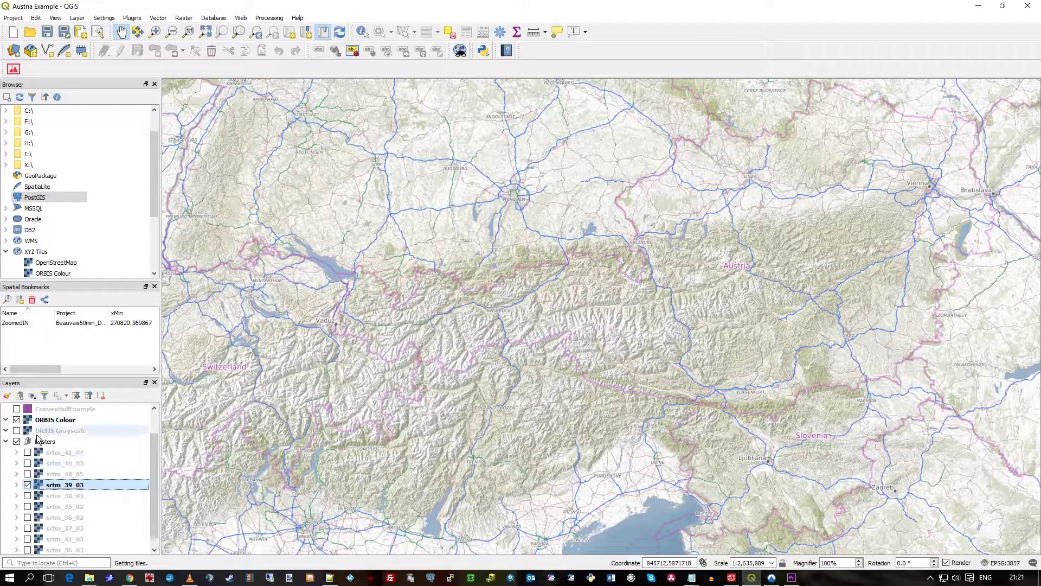
pyautogui.click(17, 420)
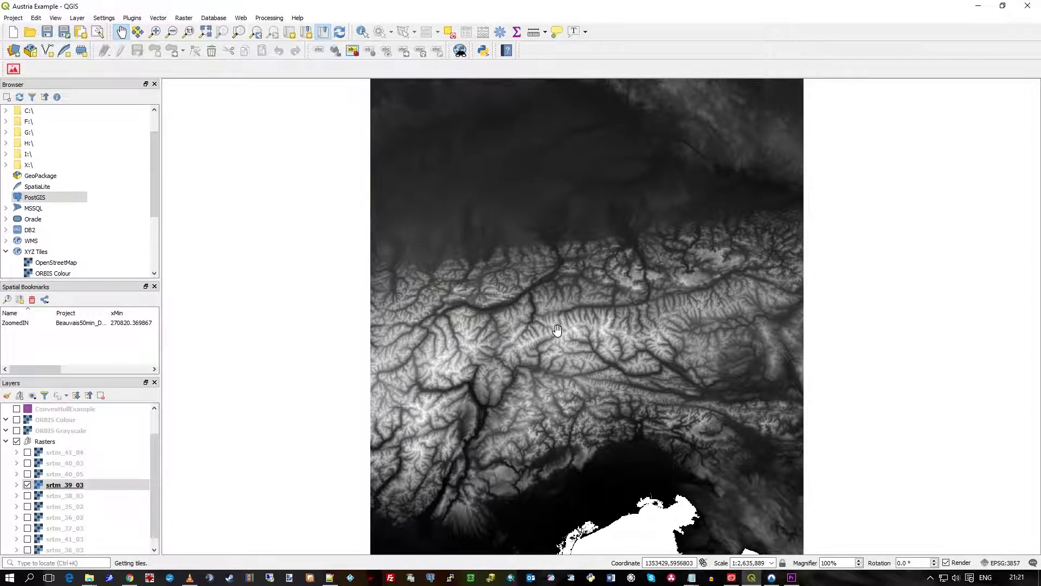
pyautogui.scroll(1, 559, 332)
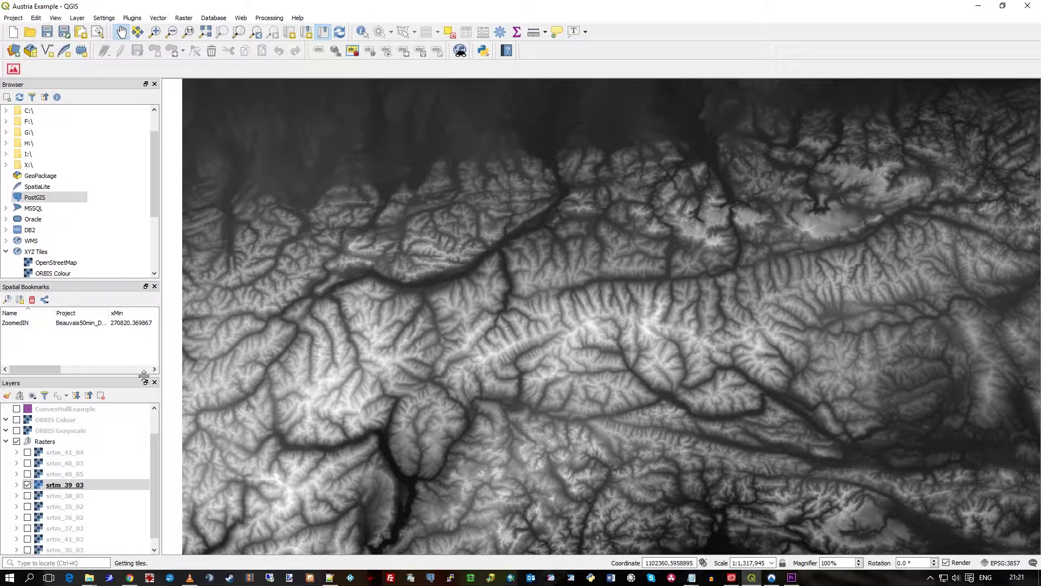
# Check the srtm_39_03 source path in Layer Properties, cancel, and collapse the Rasters group.
pyautogui.doubleClick(75, 485)
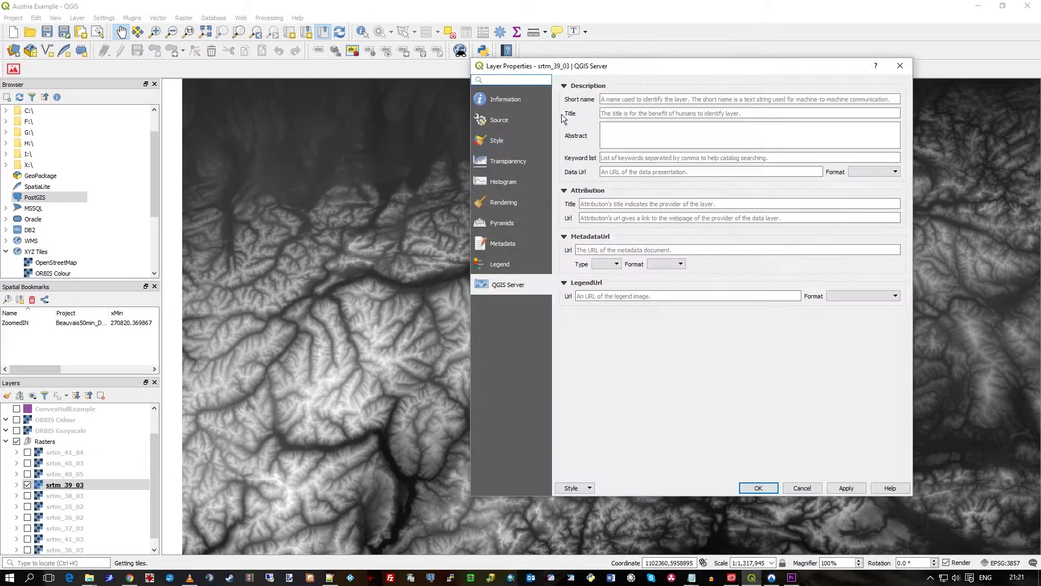
pyautogui.moveTo(828, 122); pyautogui.dragTo(785, 122)
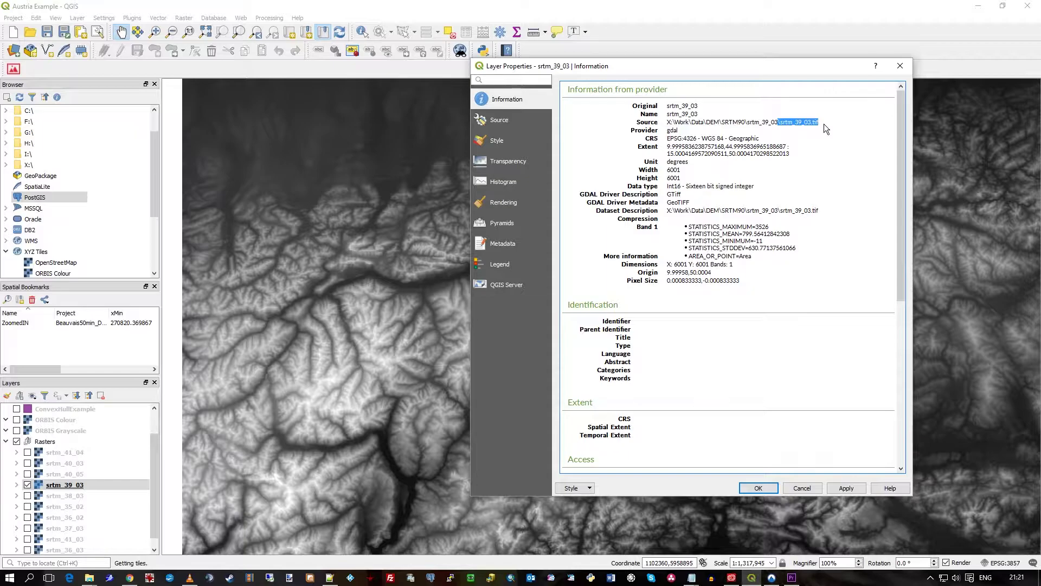
pyautogui.click(804, 487)
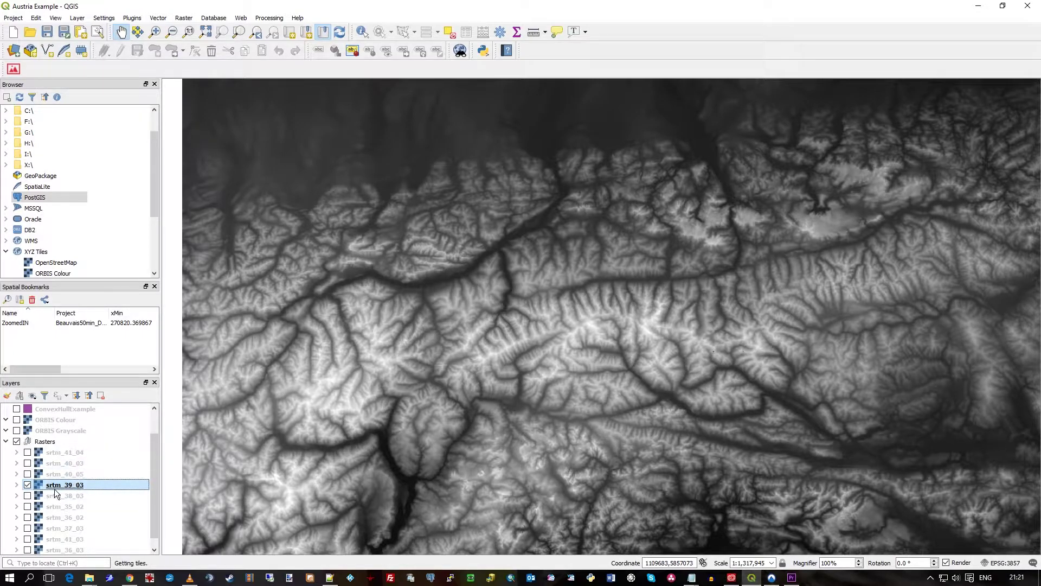
pyautogui.click(6, 441)
# Turn ORBIS Colour back on and zoom in on Innsbruck in the Tyrolean Alps.
pyautogui.click(17, 452)
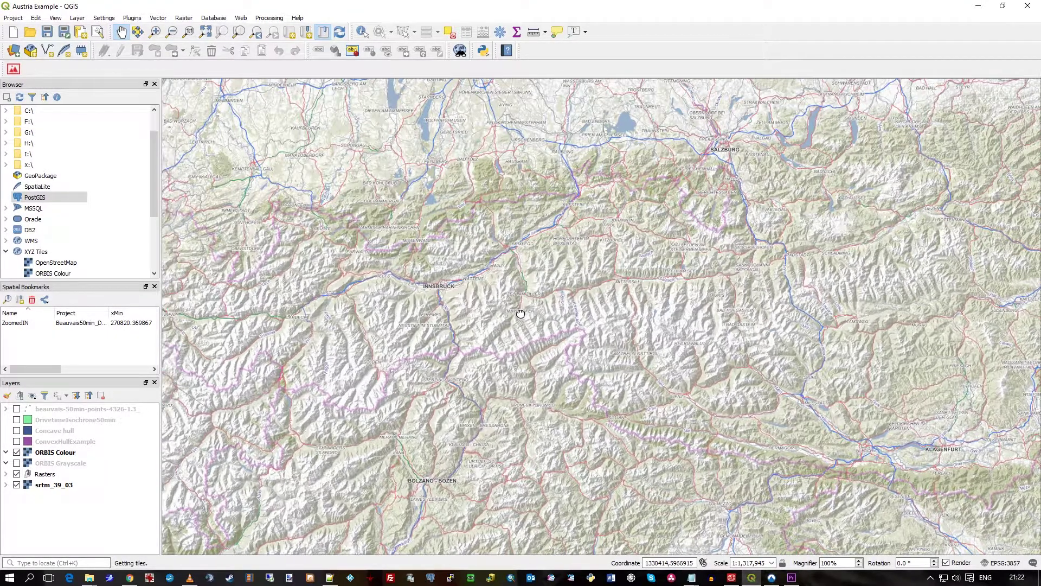
pyautogui.moveTo(495, 314); pyautogui.dragTo(509, 314)
pyautogui.scroll(1, 432, 290)
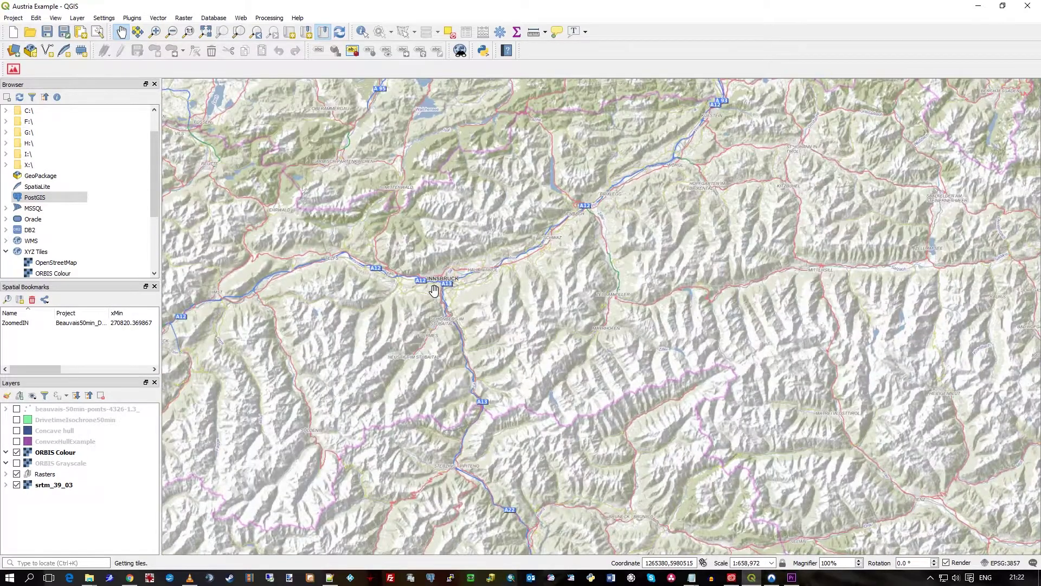
pyautogui.moveTo(466, 249); pyautogui.dragTo(482, 269)
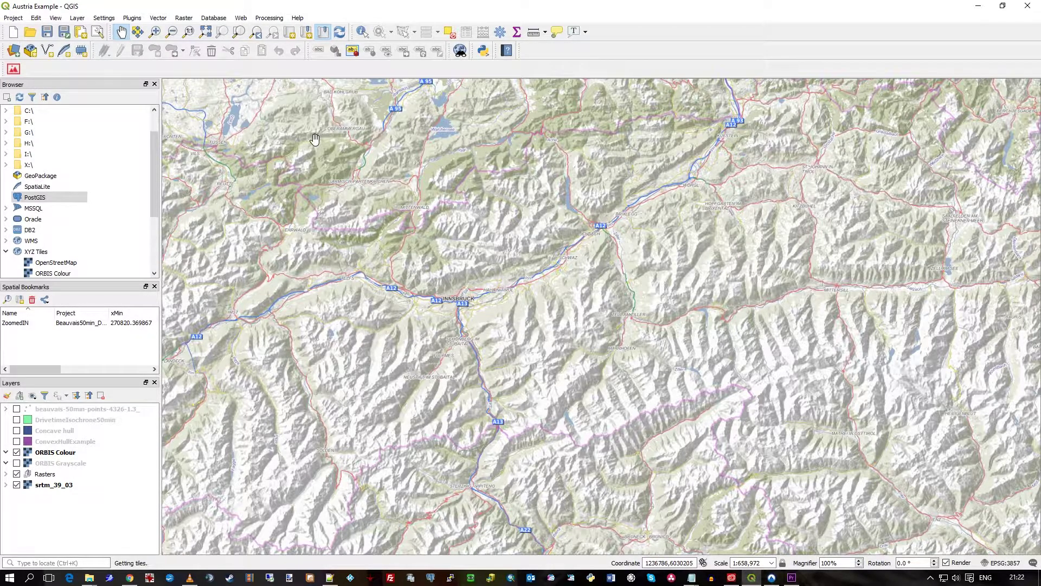
pyautogui.click(61, 20)
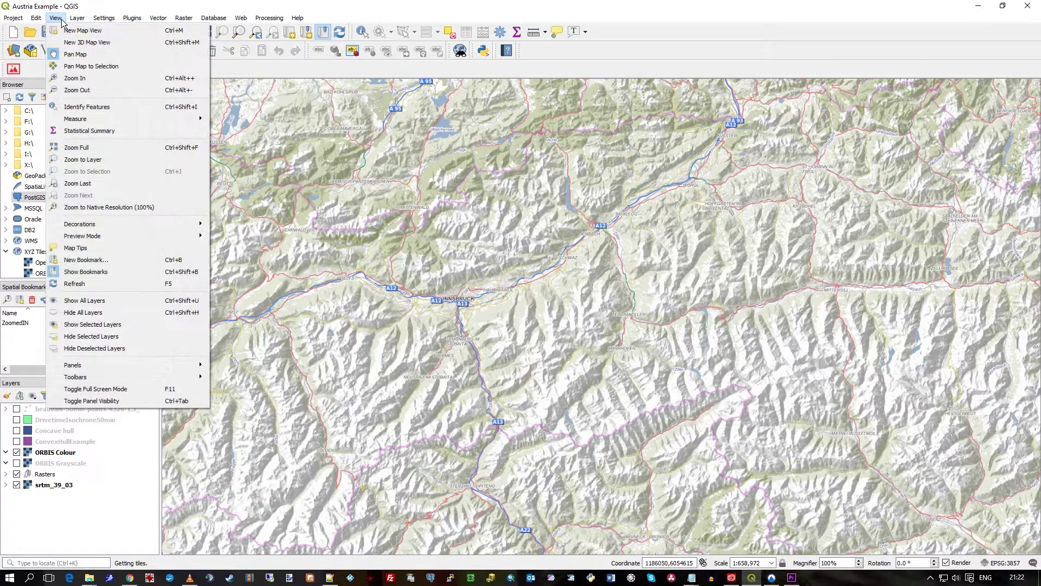
# Create a new 3D map view and dock it, widened beside the main map.
pyautogui.click(132, 42)
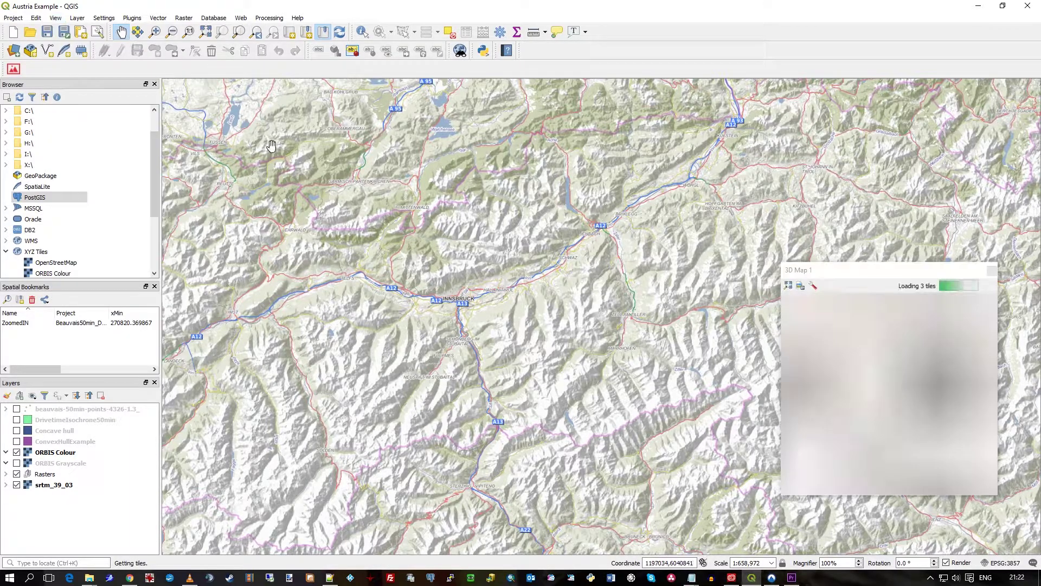
pyautogui.moveTo(886, 275); pyautogui.dragTo(678, 178)
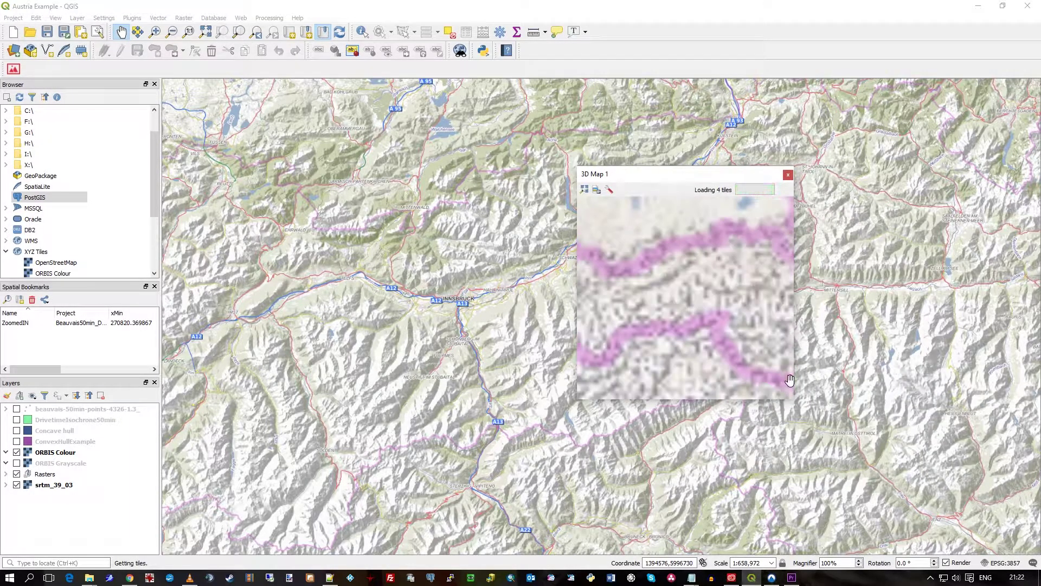
pyautogui.moveTo(793, 402); pyautogui.dragTo(939, 504)
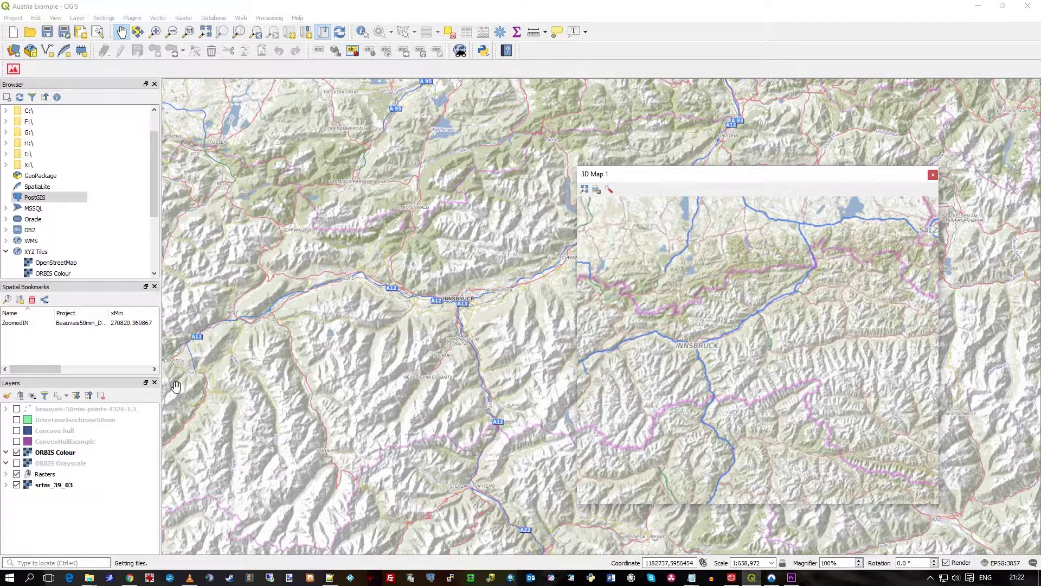
pyautogui.moveTo(697, 174); pyautogui.dragTo(1024, 195)
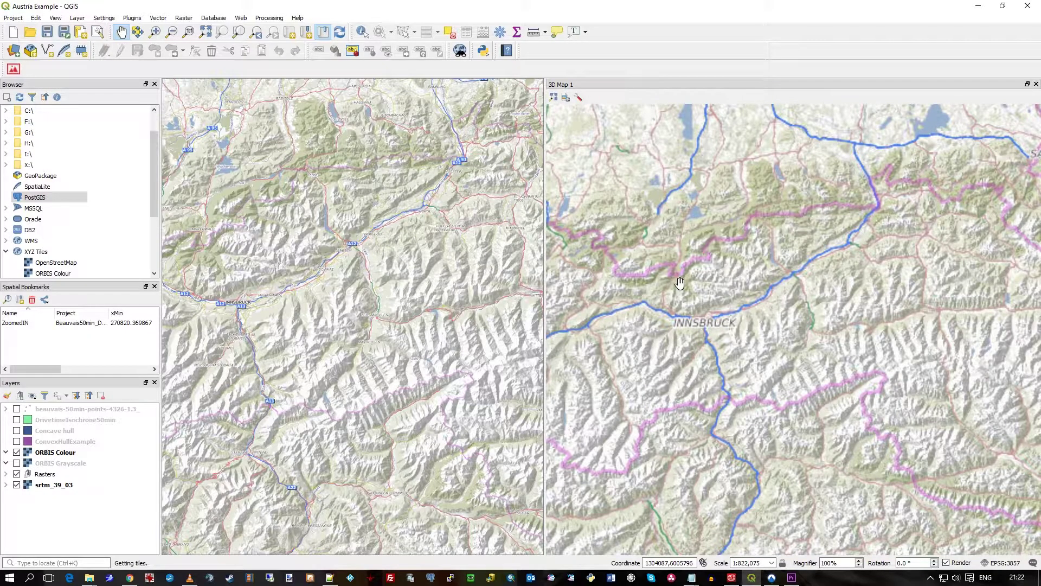
pyautogui.moveTo(545, 298); pyautogui.dragTo(446, 316)
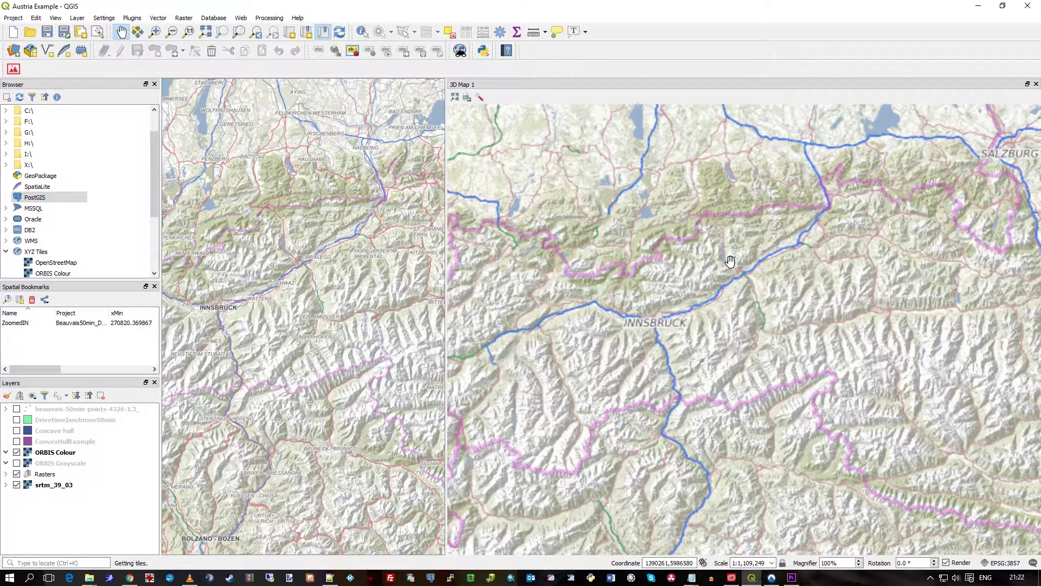
# Pan and tilt the 3D view obliquely from Innsbruck toward München and Salzburg.
pyautogui.moveTo(690, 325); pyautogui.dragTo(689, 296)
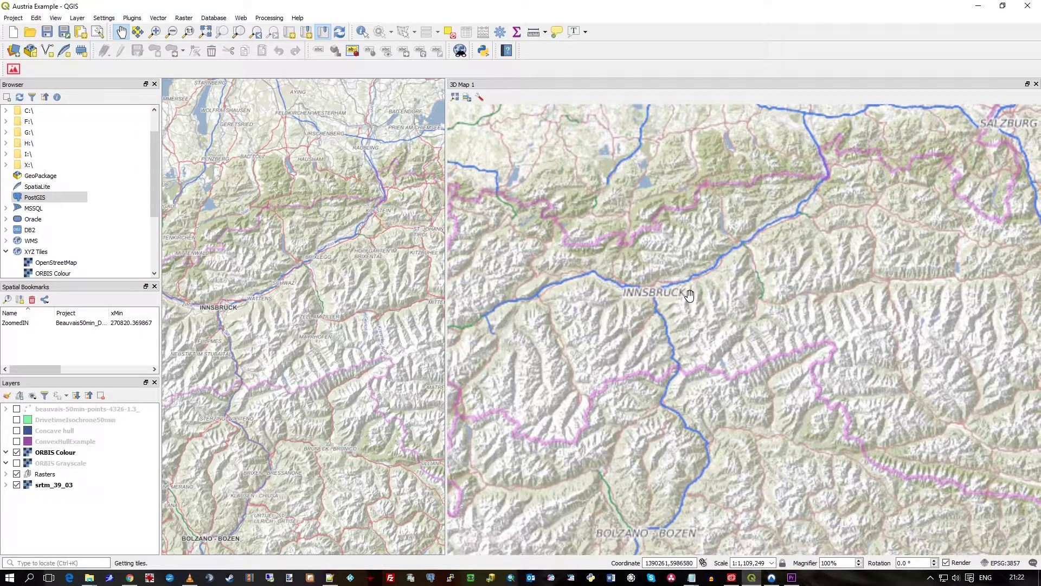
pyautogui.moveTo(715, 330); pyautogui.dragTo(689, 305)
pyautogui.moveTo(690, 304); pyautogui.dragTo(678, 316, button='middle')
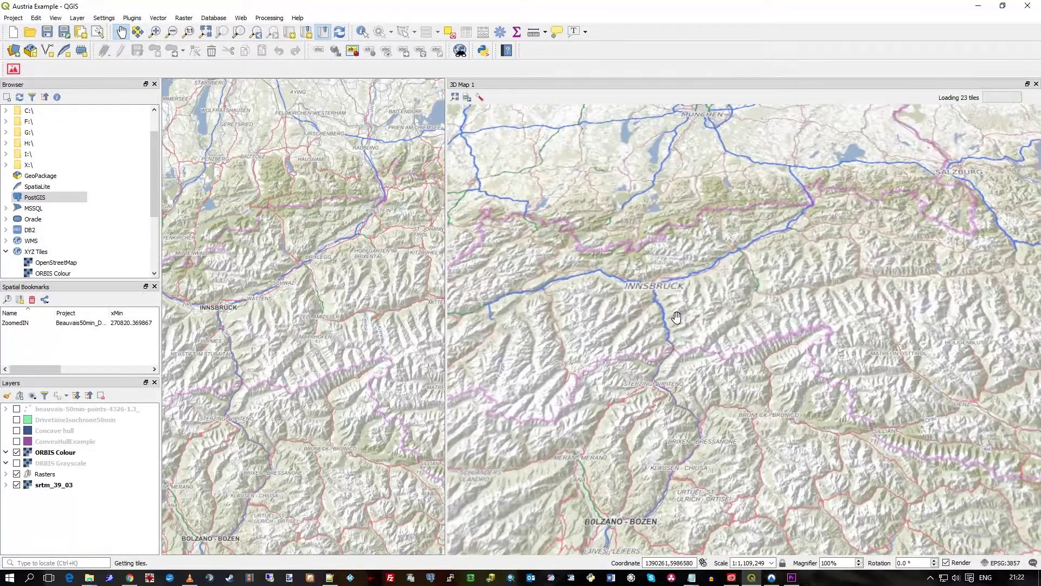
pyautogui.click(478, 97)
# Set srtm_39_03 as the 3D terrain elevation with vertical scale 10.
pyautogui.click(568, 216)
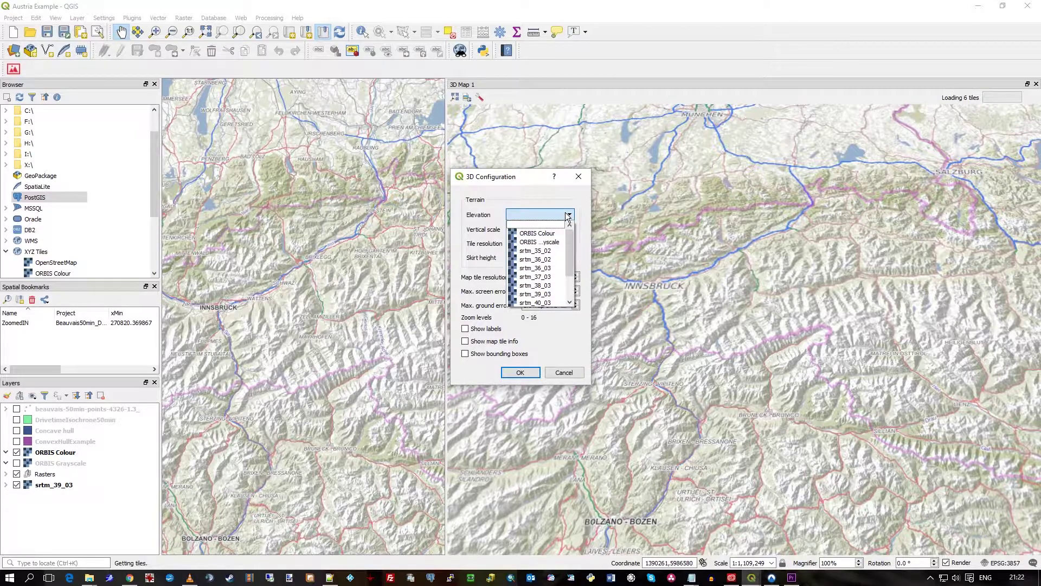
pyautogui.click(568, 215)
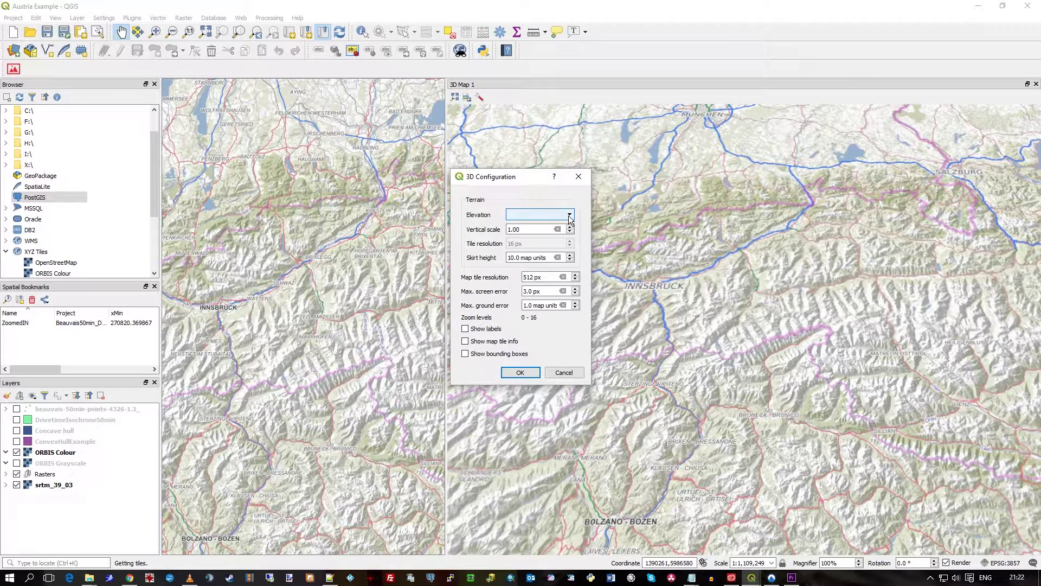
pyautogui.click(570, 216)
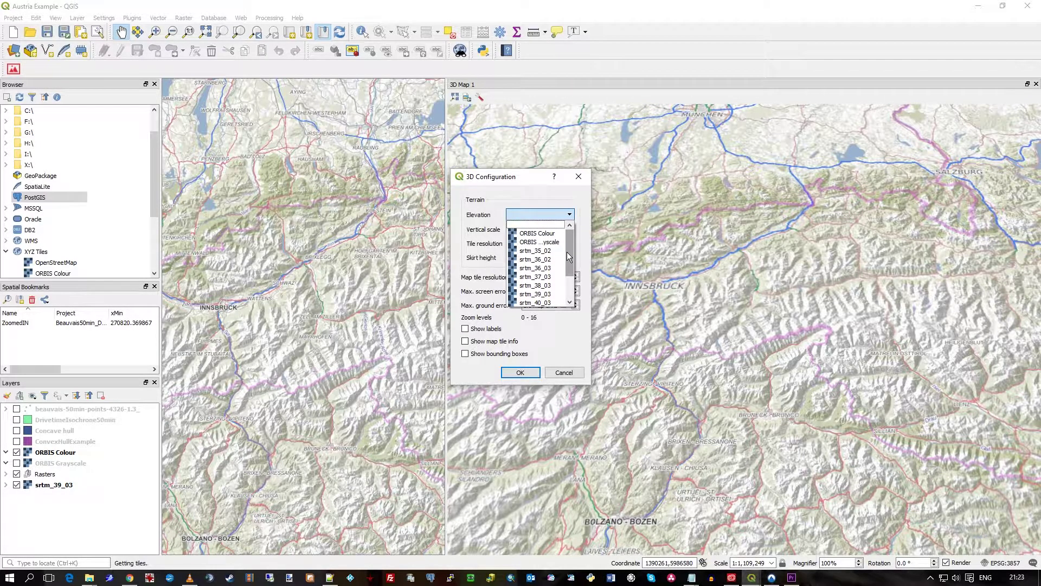
pyautogui.click(552, 289)
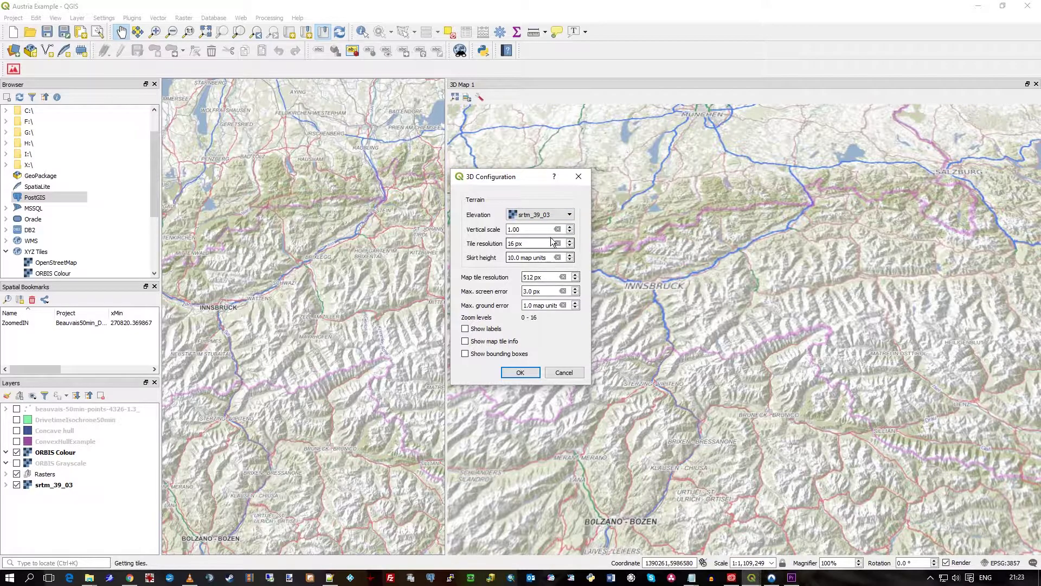
pyautogui.doubleClick(518, 229)
pyautogui.write('10')
pyautogui.click(527, 372)
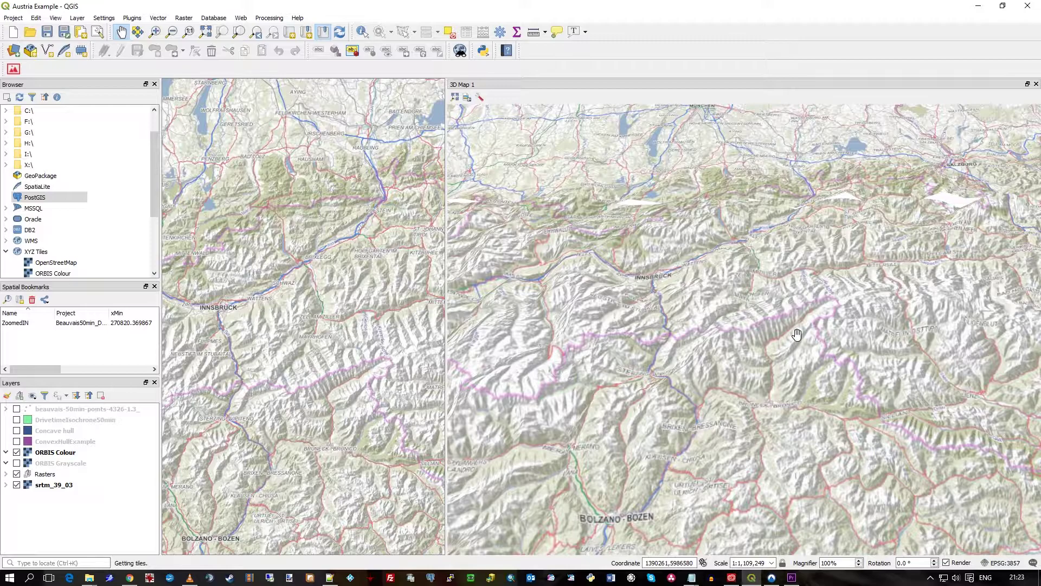
# Pan and zoom the 3D view to frame the basemap-draped Alpine terrain obliquely.
pyautogui.moveTo(819, 342); pyautogui.dragTo(771, 456)
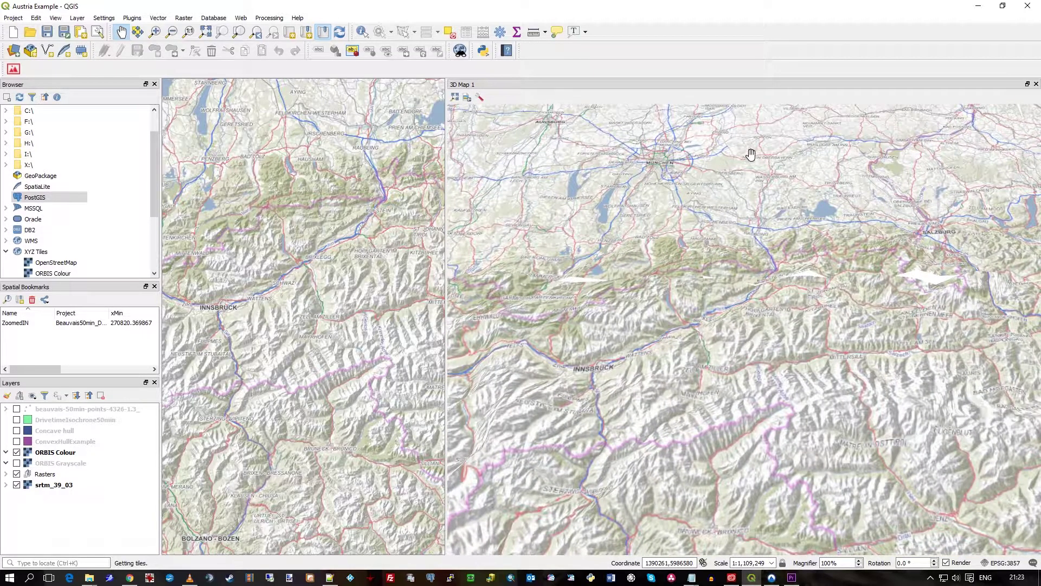
pyautogui.moveTo(794, 438); pyautogui.dragTo(786, 316)
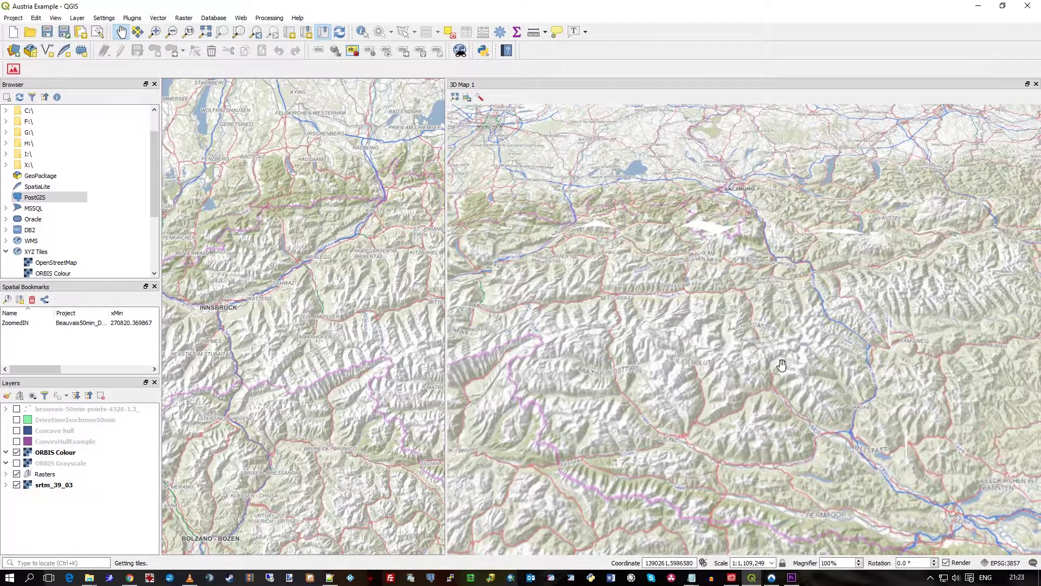
pyautogui.scroll(2, 781, 365)
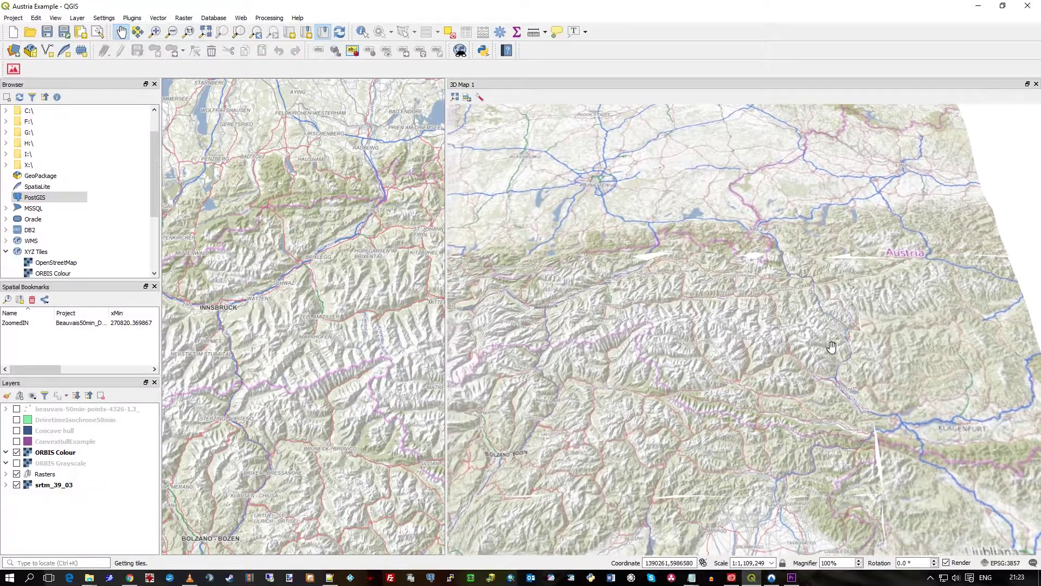
pyautogui.moveTo(782, 365); pyautogui.dragTo(984, 348)
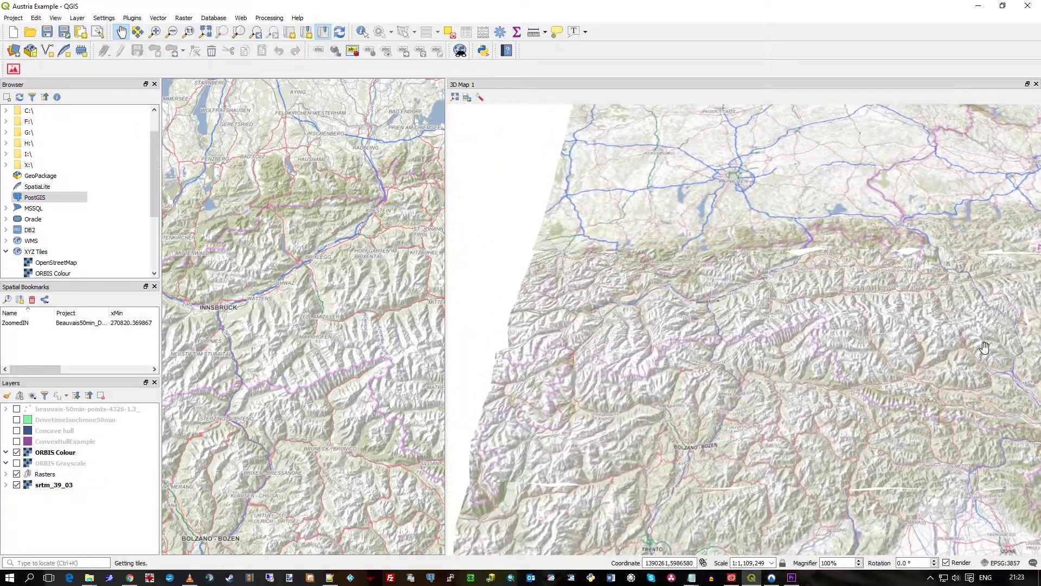
pyautogui.scroll(-3, 896, 353)
pyautogui.scroll(5, 829, 384)
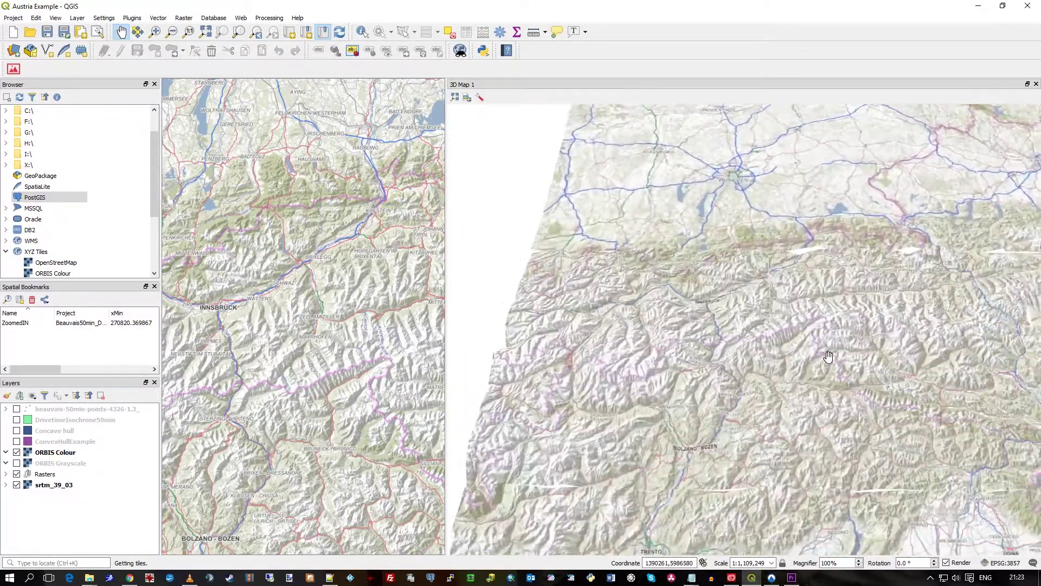
pyautogui.scroll(3, 828, 384)
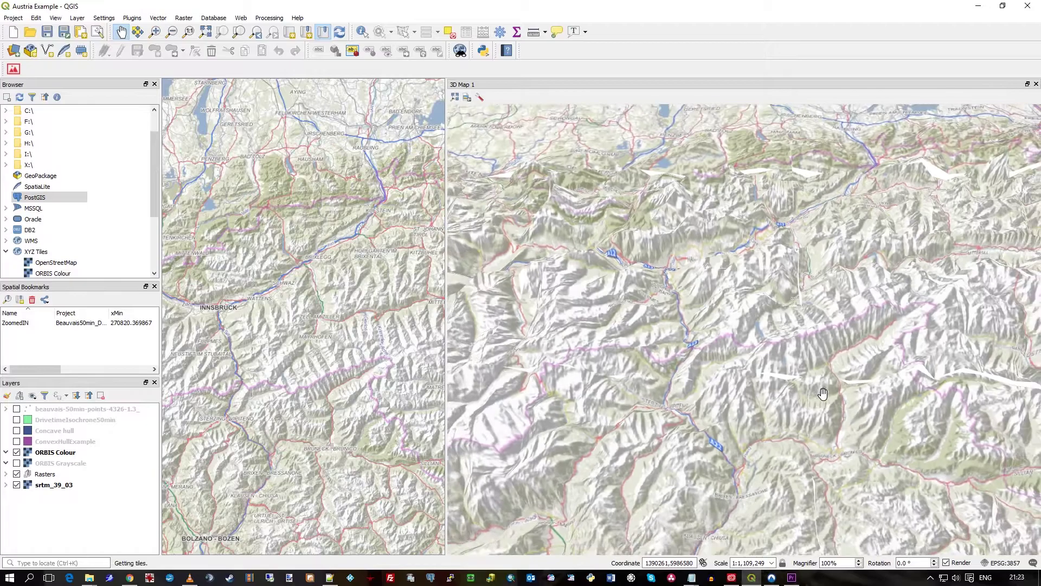
pyautogui.scroll(-1, 822, 392)
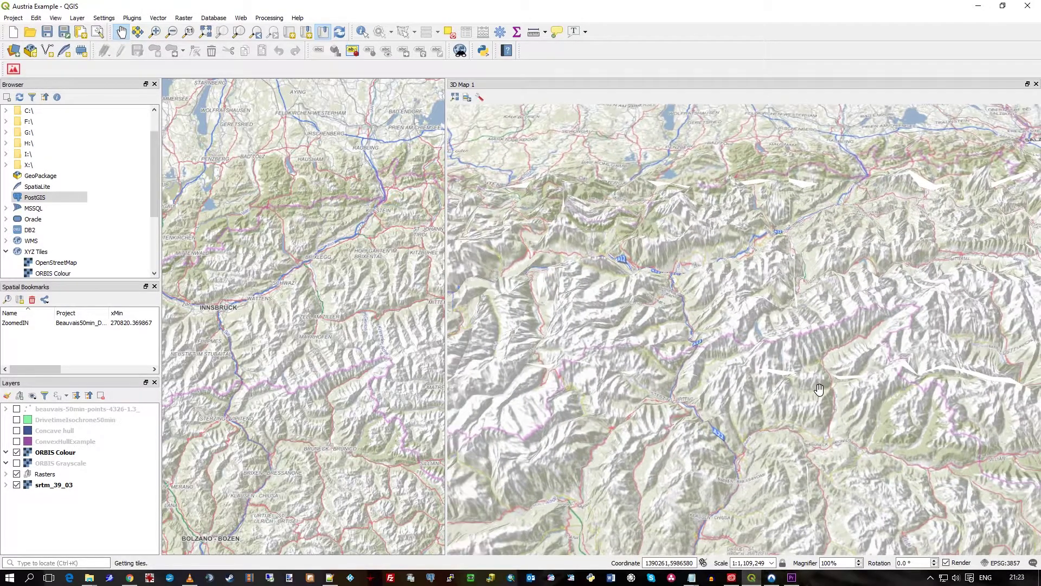
pyautogui.scroll(-1, 819, 388)
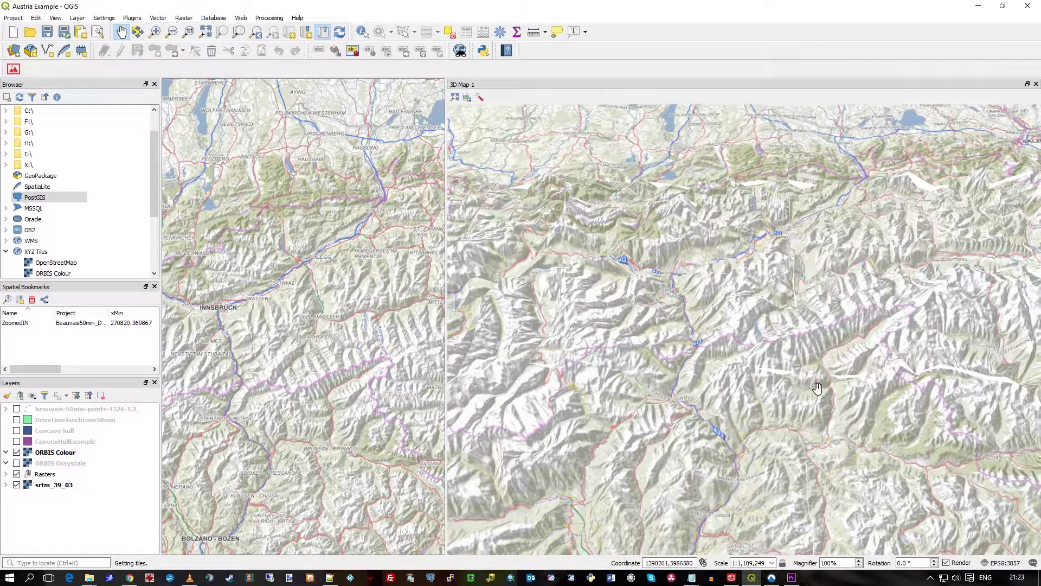